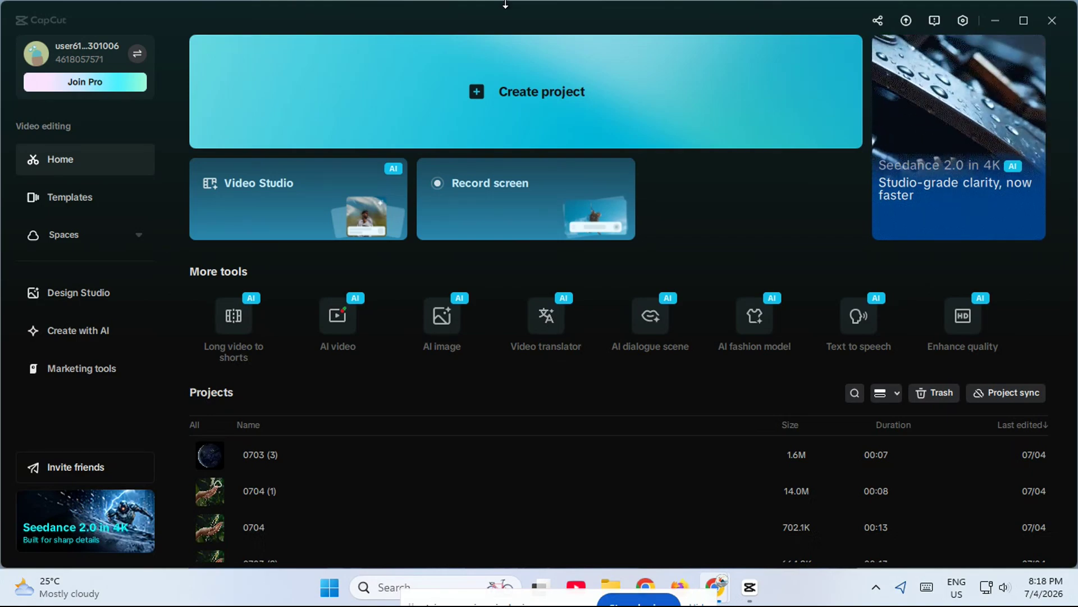
# Create a new project and import earth.mp4 from the files folder in Downloads.
pyautogui.click(557, 106)
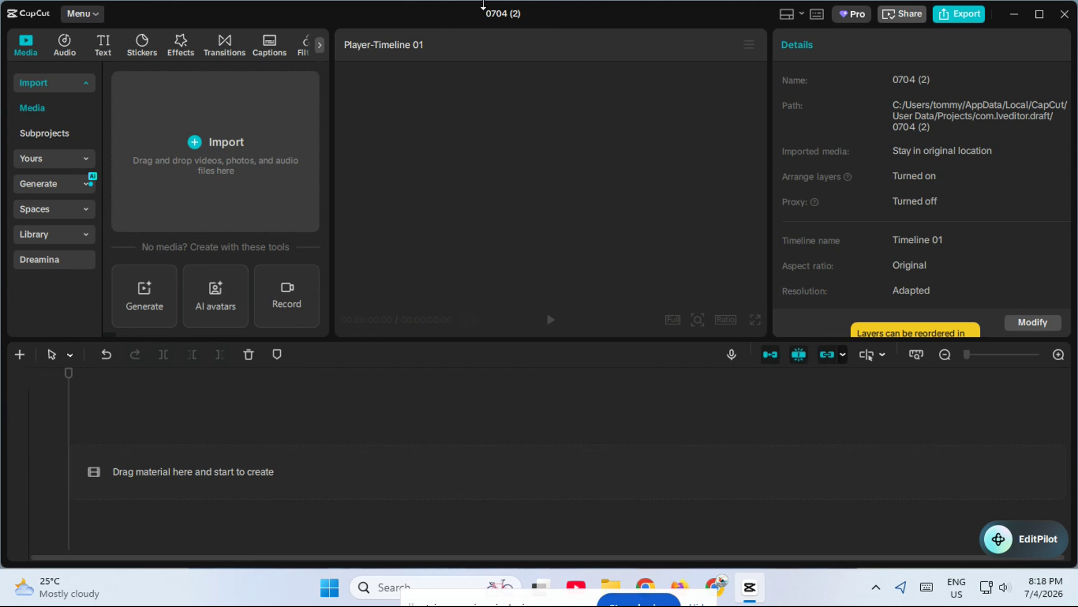
pyautogui.click(197, 147)
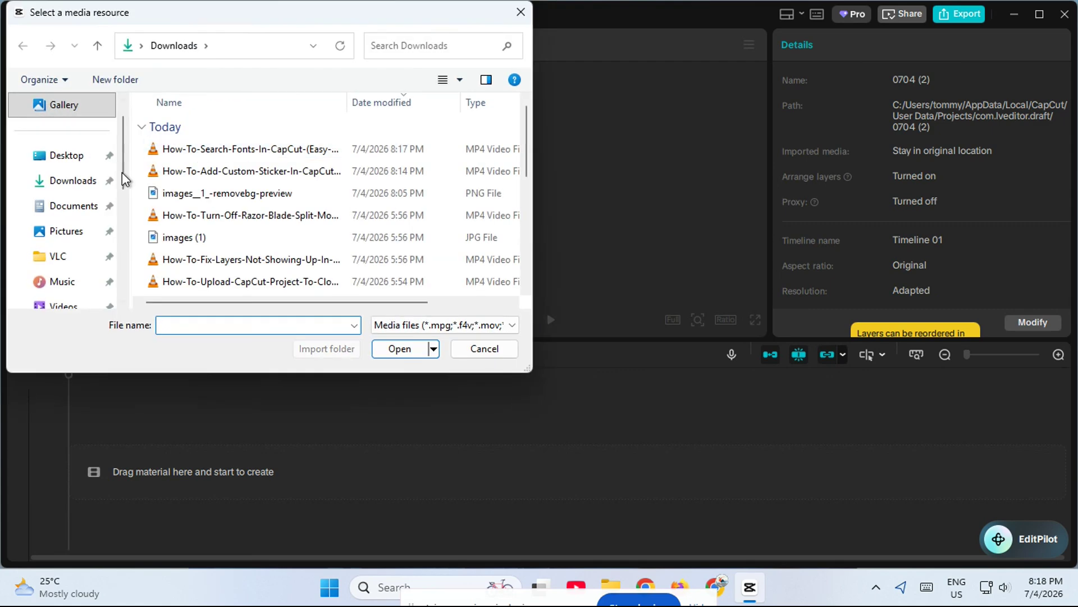
pyautogui.scroll(-5, 204, 214)
pyautogui.doubleClick(185, 285)
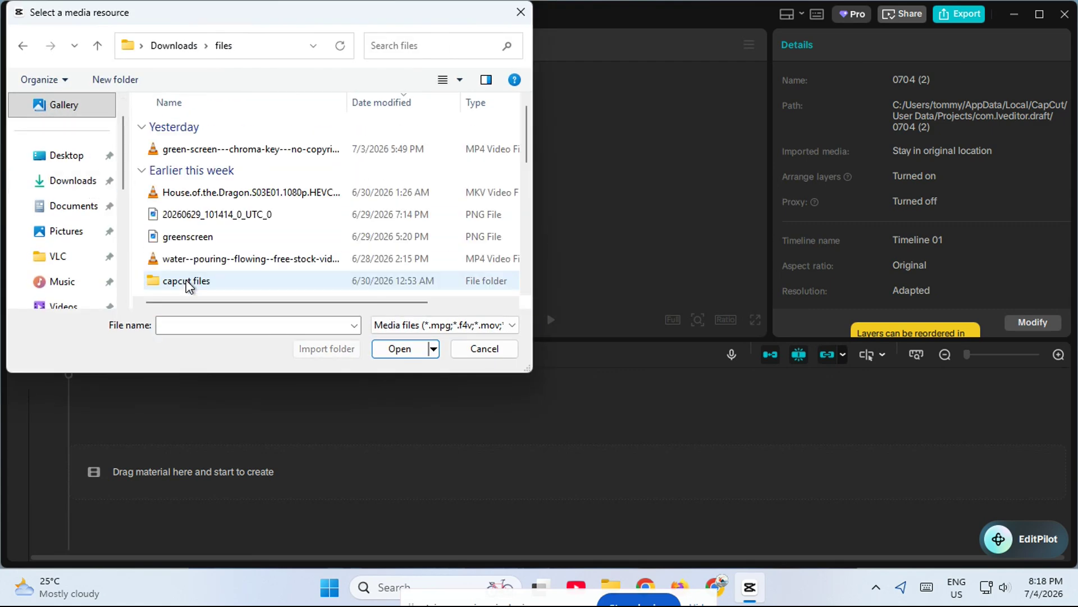
pyautogui.scroll(-5, 191, 276)
pyautogui.doubleClick(212, 199)
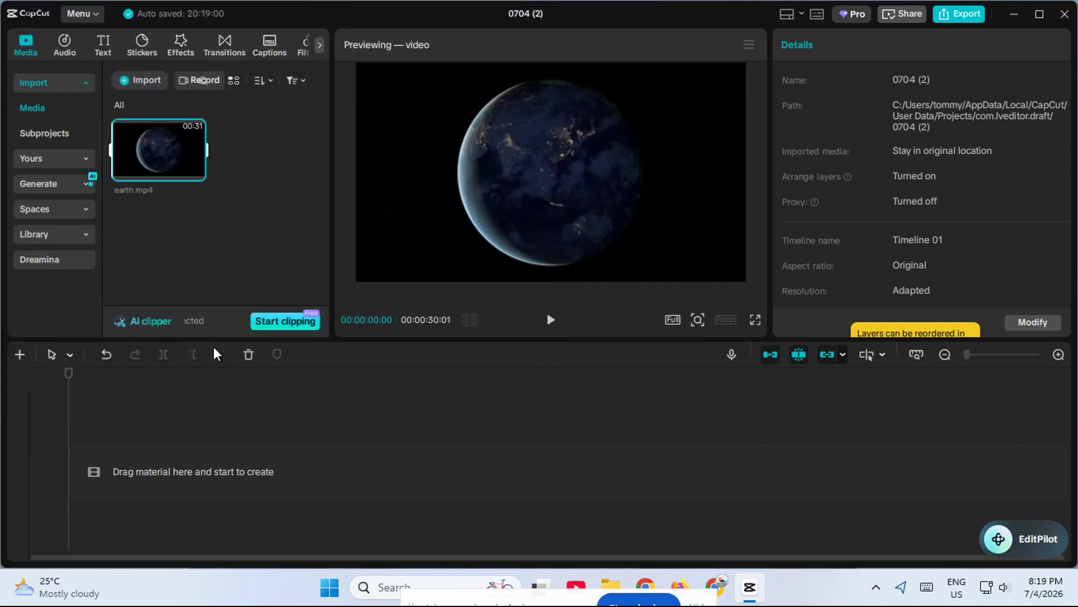
# Import the water-pouring hand video into the project media and preview the imported clips.
pyautogui.click(135, 82)
pyautogui.doubleClick(185, 255)
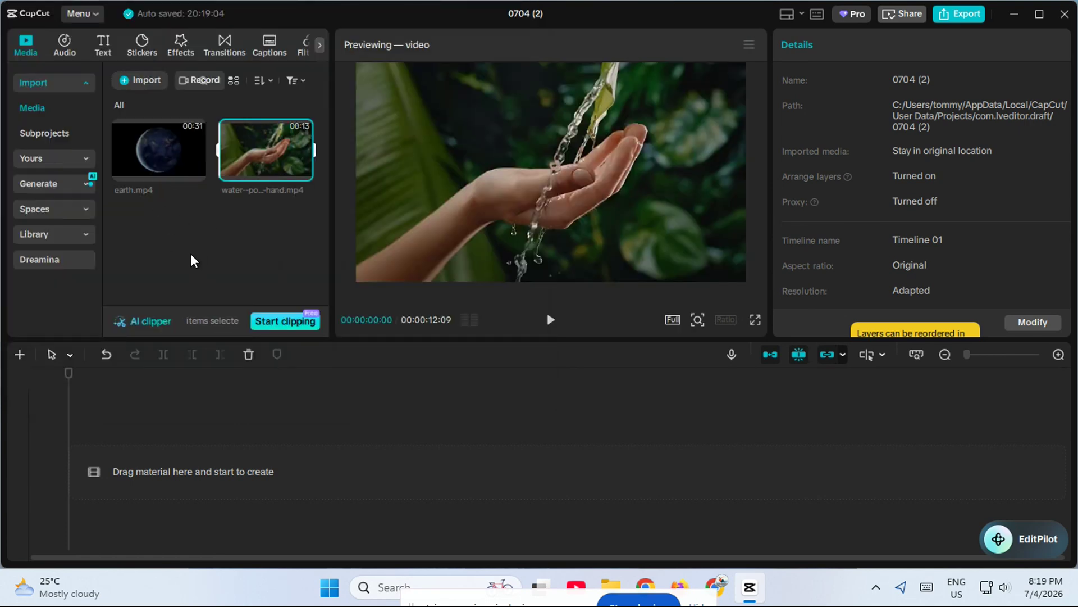
pyautogui.click(166, 143)
pyautogui.click(238, 145)
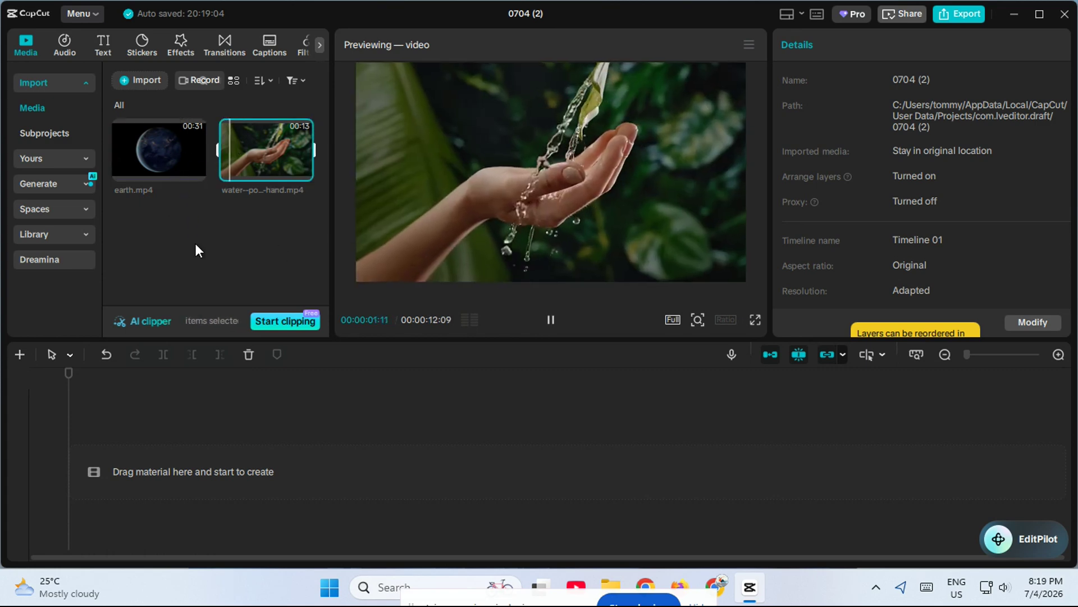
# Place earth.mp4 at the start of the timeline and the water-pouring clip directly after it.
pyautogui.moveTo(146, 140)
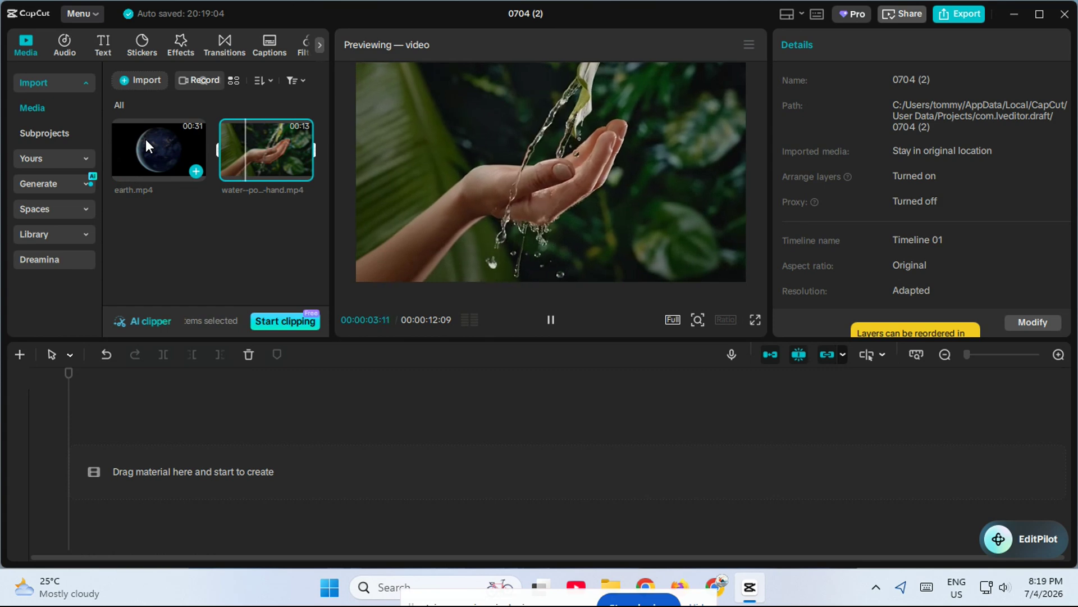
pyautogui.moveTo(146, 139); pyautogui.dragTo(142, 461)
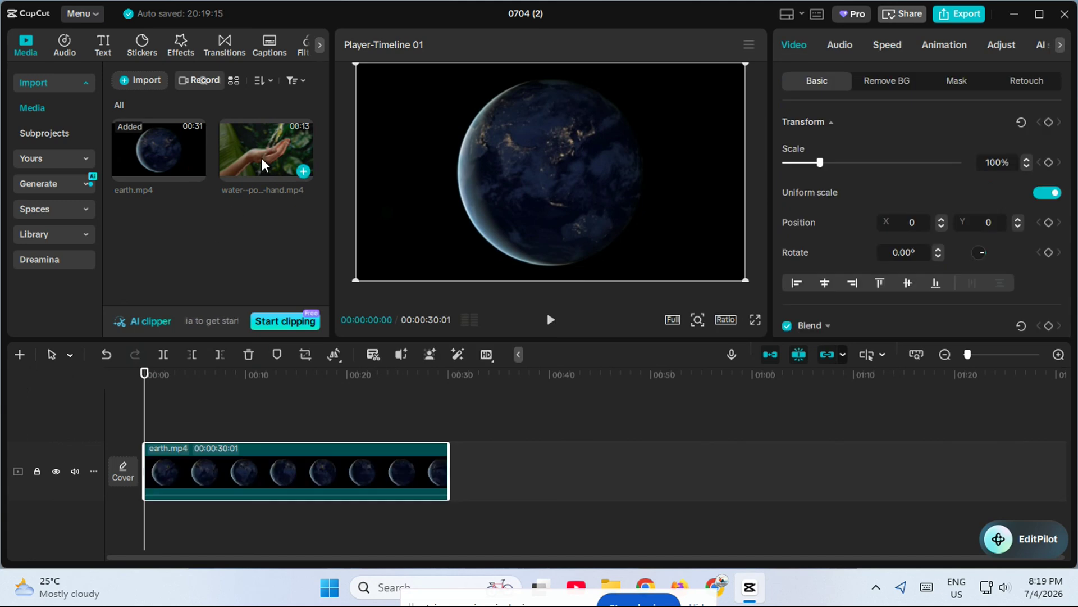
pyautogui.moveTo(262, 157); pyautogui.dragTo(461, 464)
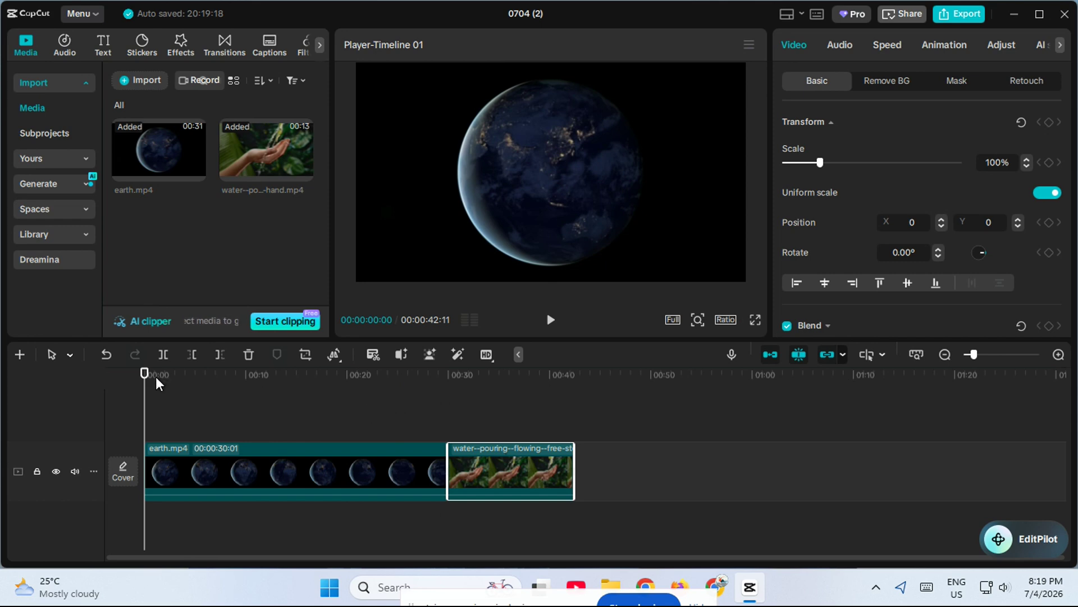
# Split the earth clip at about 00:00:17:28 and delete its second part.
pyautogui.moveTo(144, 374); pyautogui.dragTo(220, 374)
pyautogui.moveTo(267, 405); pyautogui.dragTo(326, 409)
pyautogui.click(162, 353)
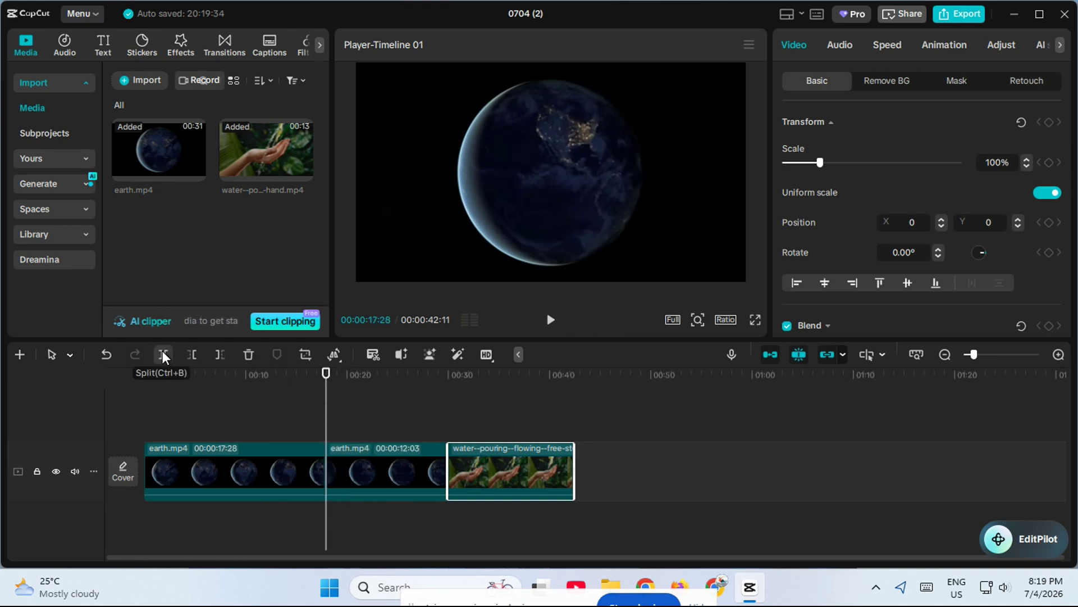
pyautogui.click(369, 465)
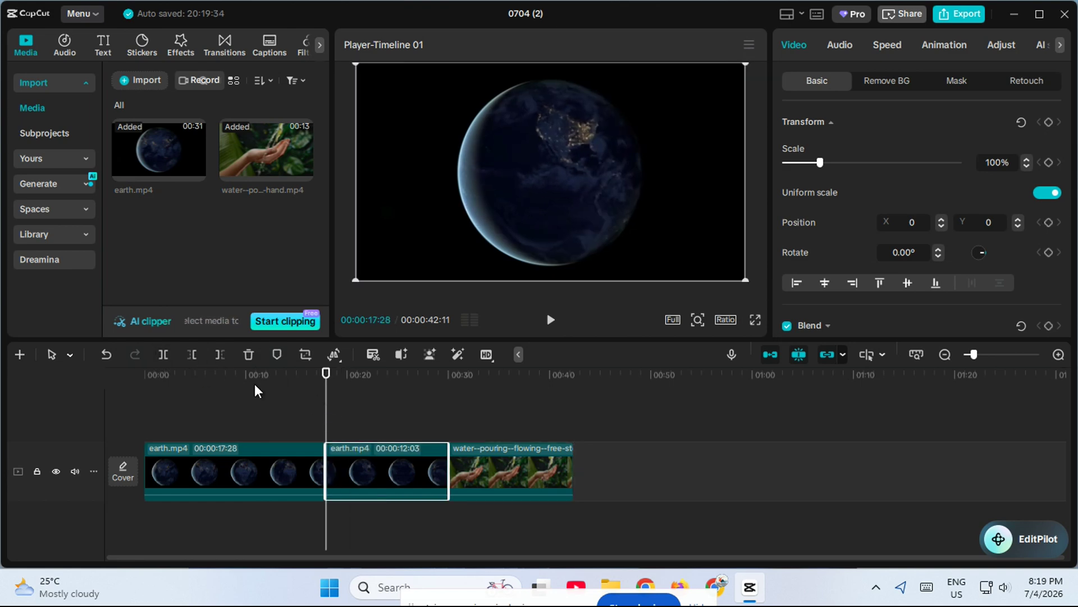
pyautogui.click(248, 354)
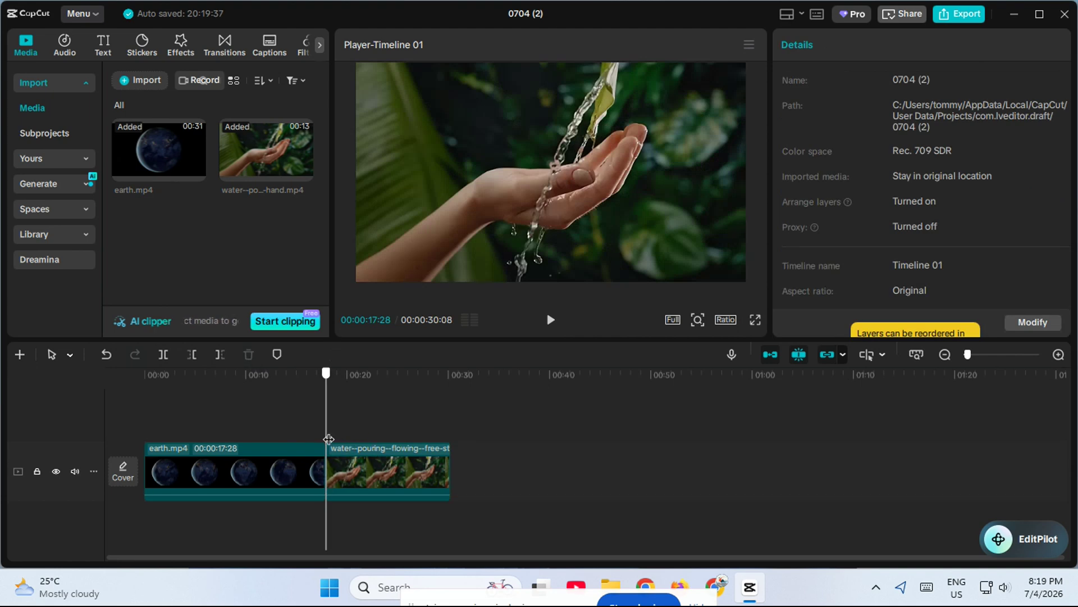
# Rearrange the timeline so the water-pouring clip comes before the earth clip on the upper video track.
pyautogui.moveTo(328, 439); pyautogui.dragTo(36, 410)
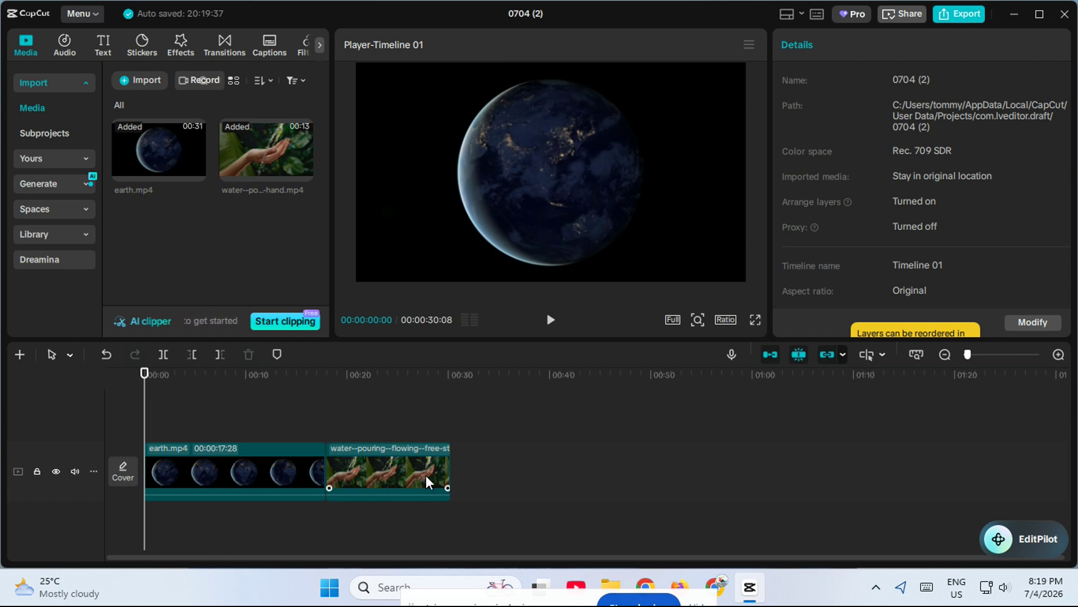
pyautogui.moveTo(414, 474); pyautogui.dragTo(363, 436)
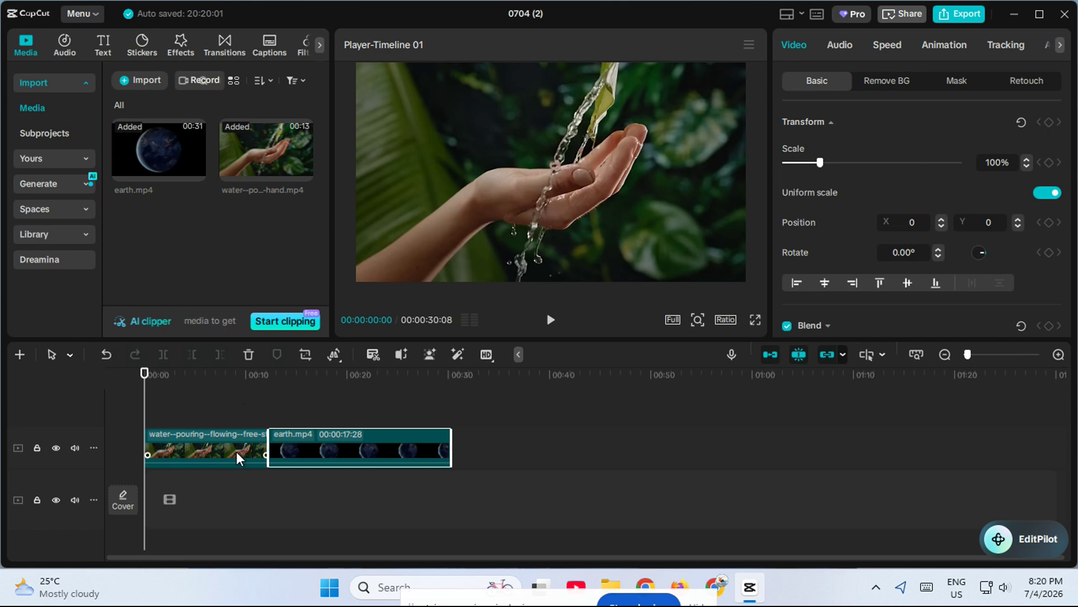
pyautogui.moveTo(237, 451)
pyautogui.mouseDown()
pyautogui.moveTo(572, 447)
pyautogui.moveTo(268, 454)
pyautogui.moveTo(228, 440)
pyautogui.mouseUp()
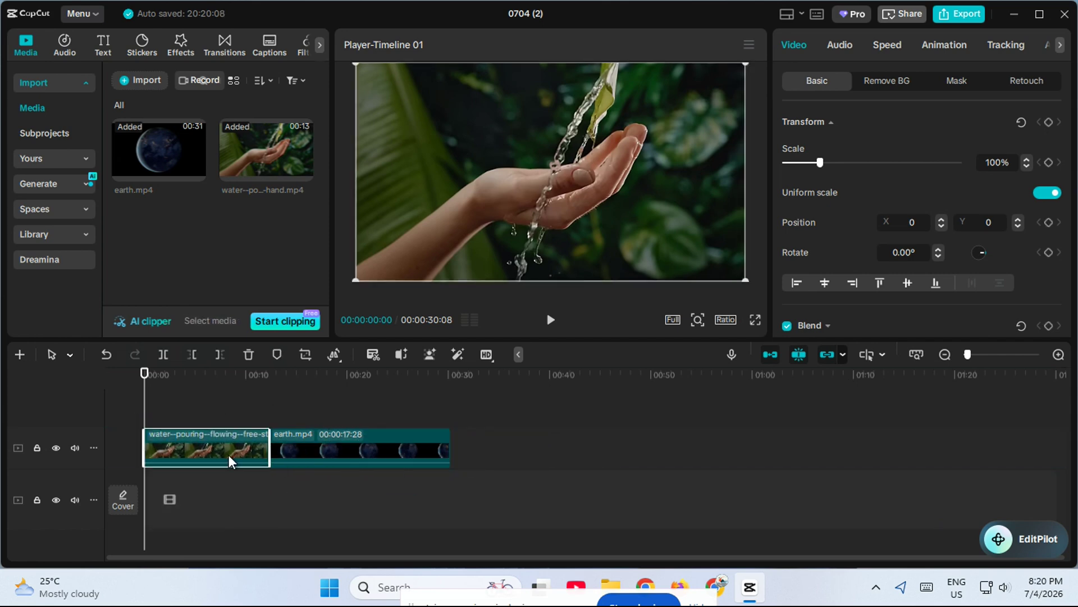
# Add the classic Overlap Fade transition between the water-pouring and earth clips, accepting duplicate frames.
pyautogui.click(264, 405)
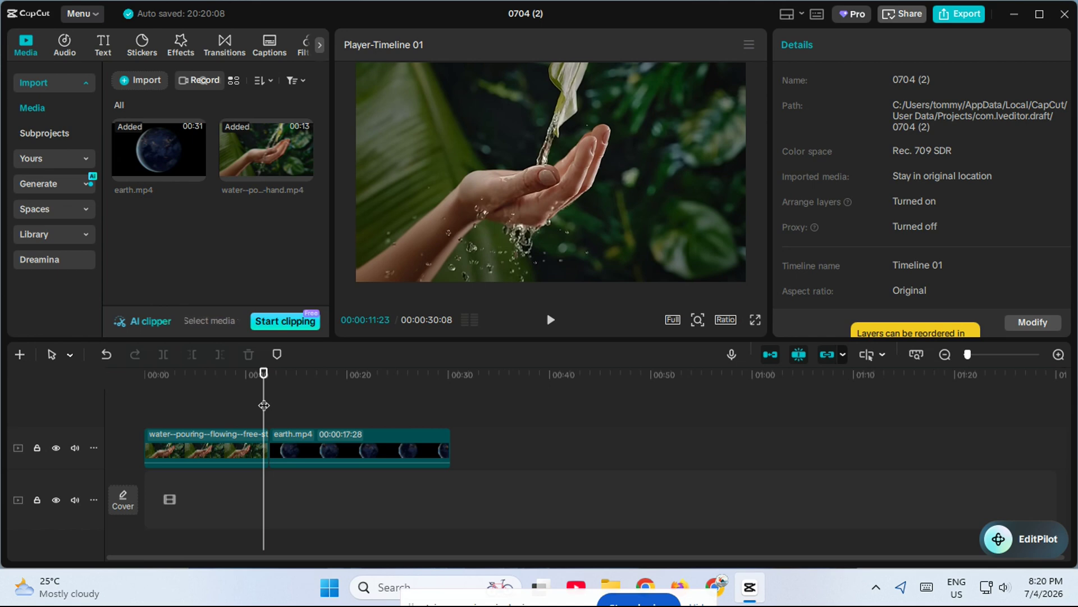
pyautogui.click(228, 44)
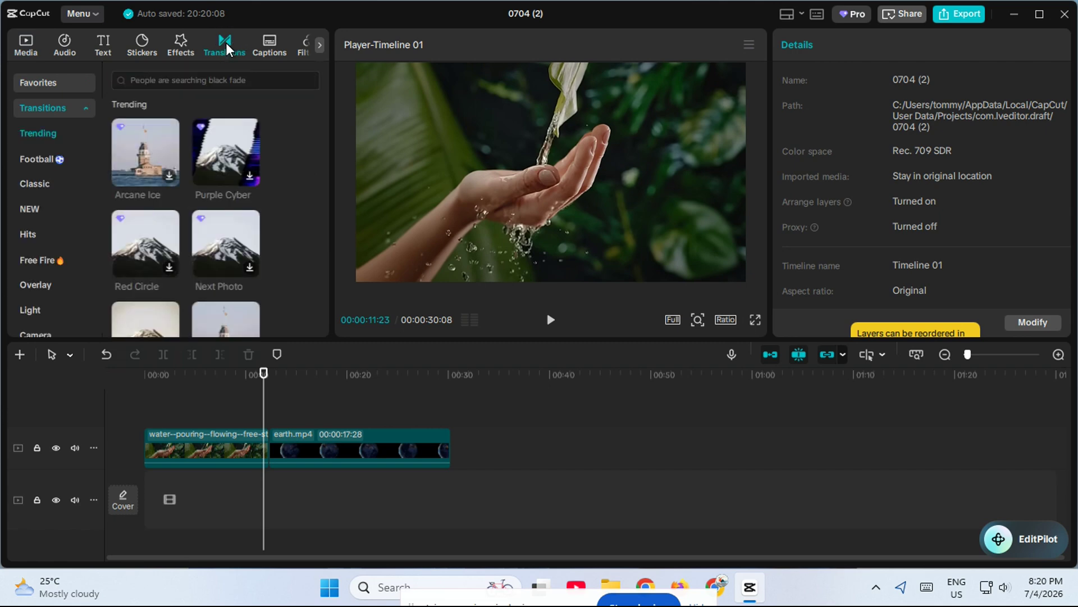
pyautogui.click(56, 184)
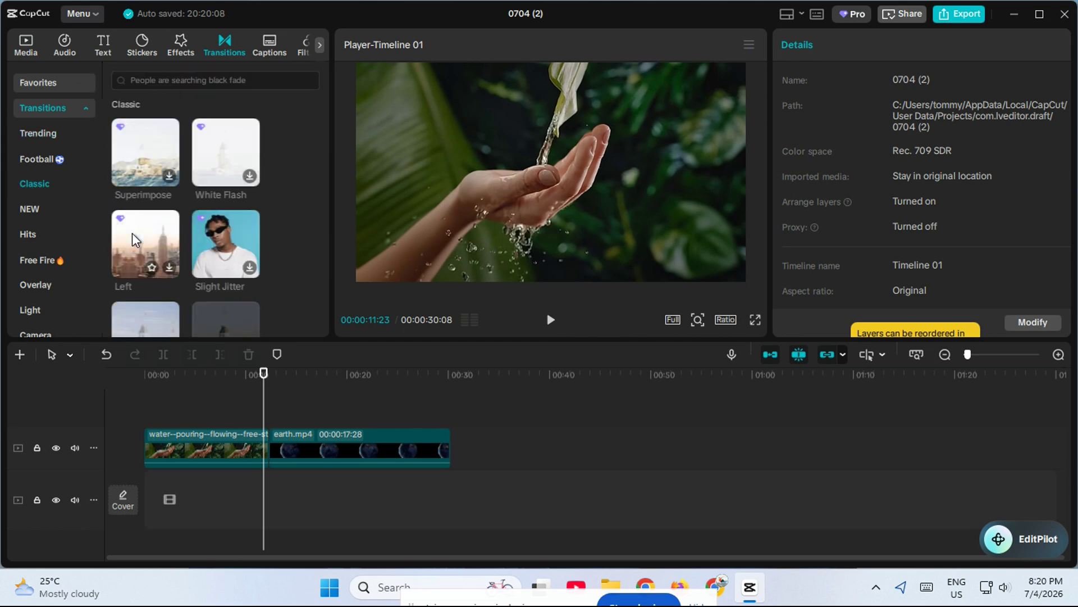
pyautogui.moveTo(136, 165); pyautogui.dragTo(188, 209)
pyautogui.scroll(-3, 183, 213)
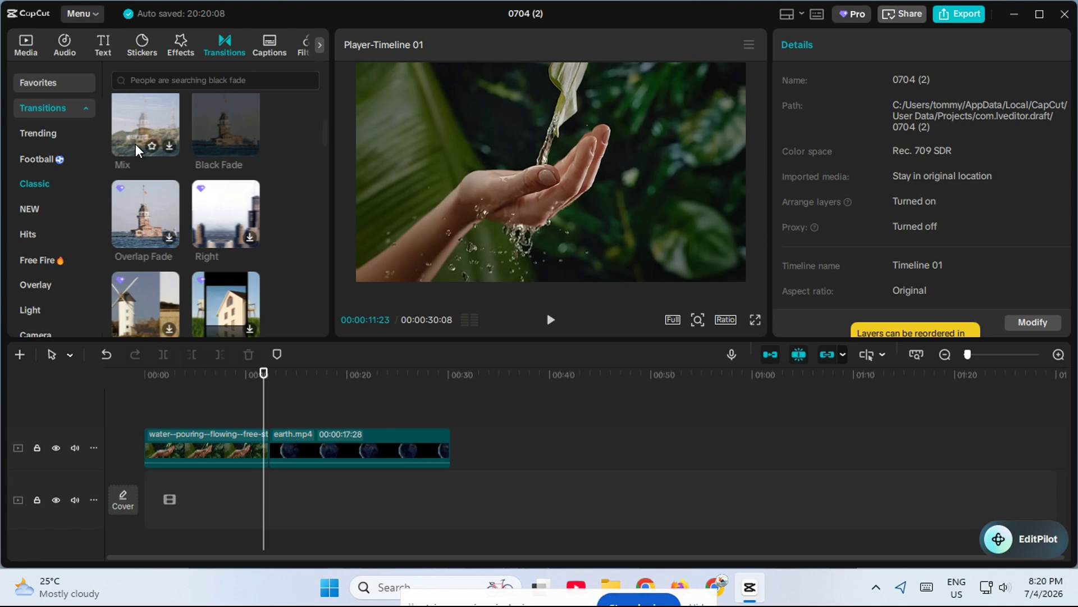
pyautogui.click(146, 213)
pyautogui.moveTo(150, 210); pyautogui.dragTo(271, 451)
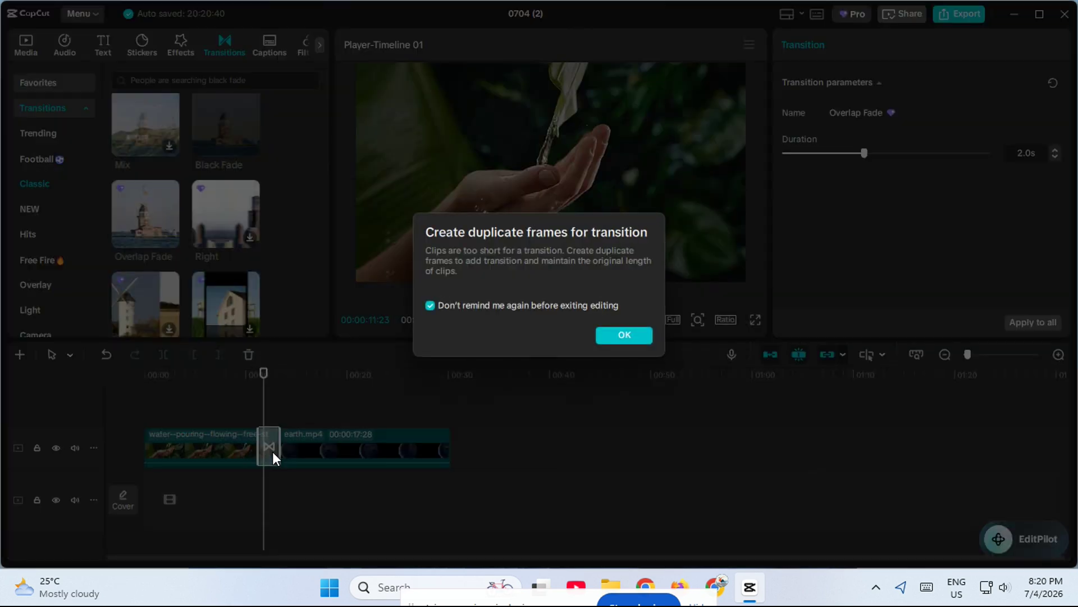
pyautogui.click(638, 334)
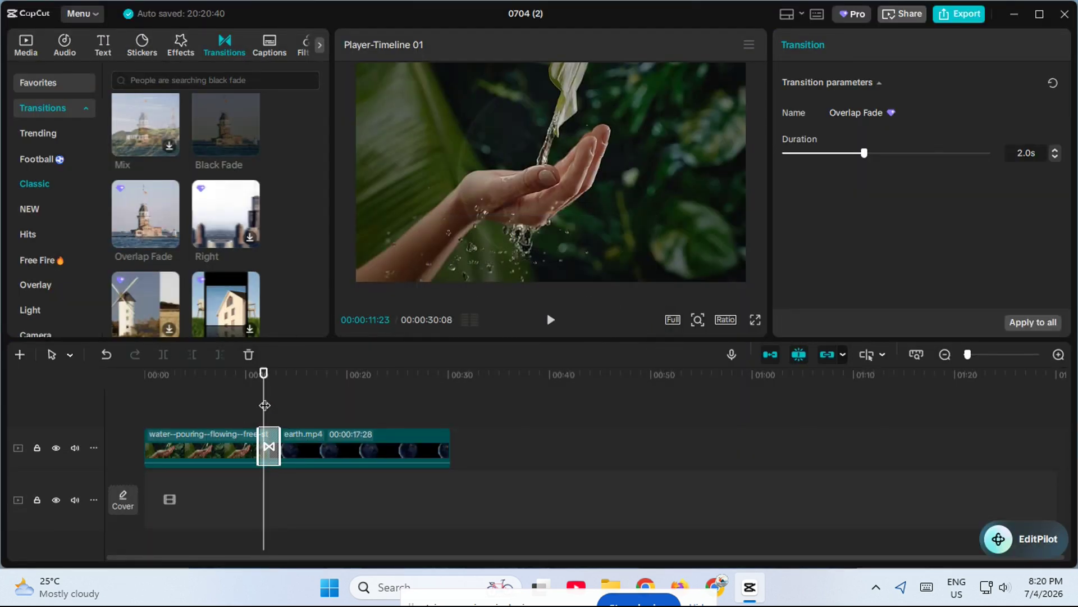
pyautogui.click(240, 403)
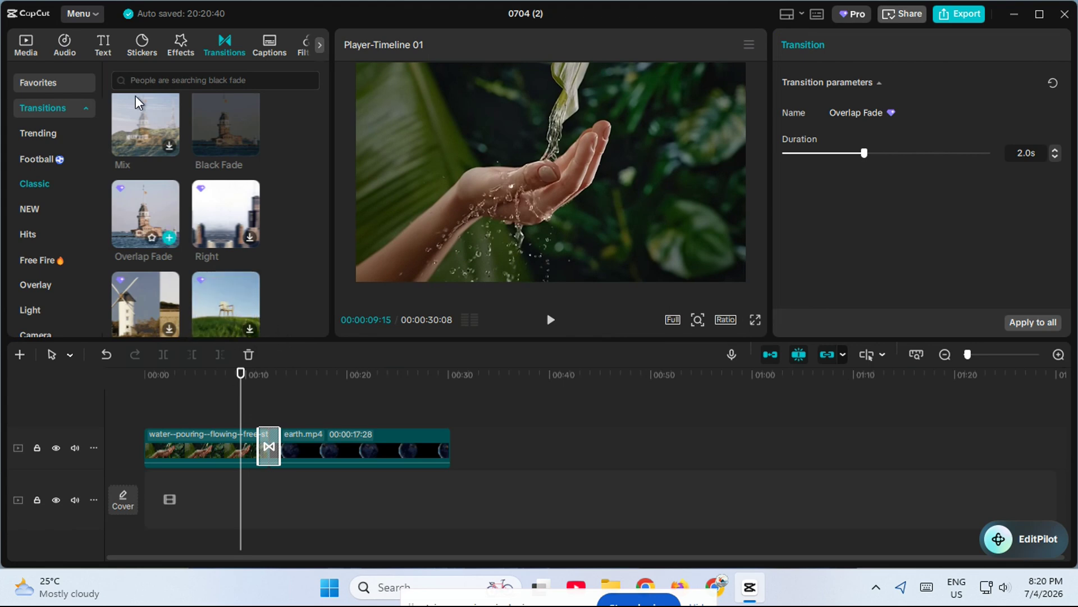
# Add a default text over the earth clip at about 00:00:17:14, reading NATURE, and scale it down in the preview.
pyautogui.click(109, 39)
pyautogui.click(319, 441)
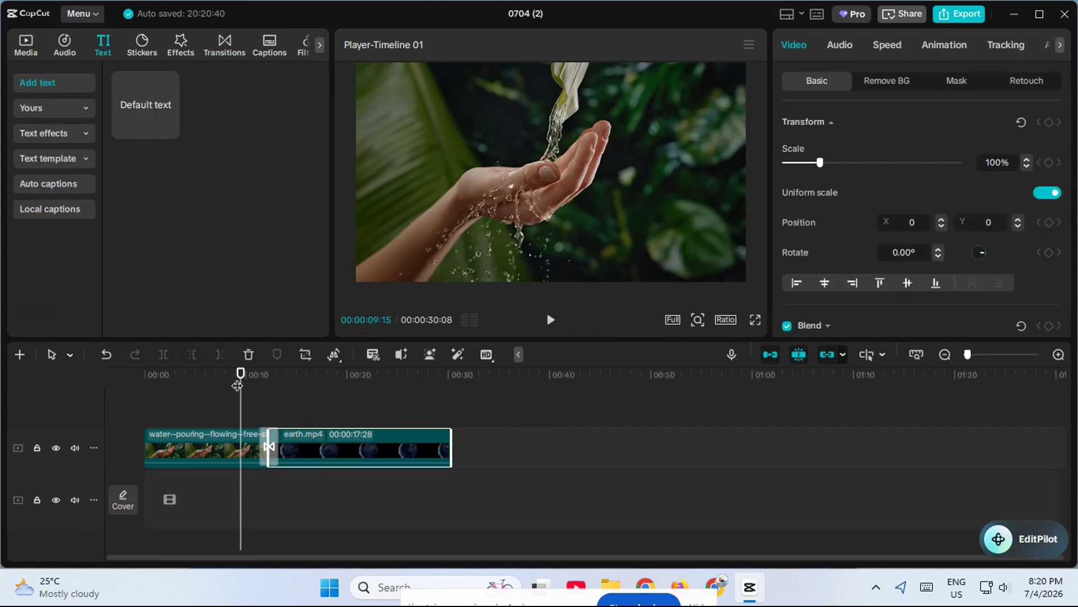
pyautogui.moveTo(238, 385); pyautogui.dragTo(322, 405)
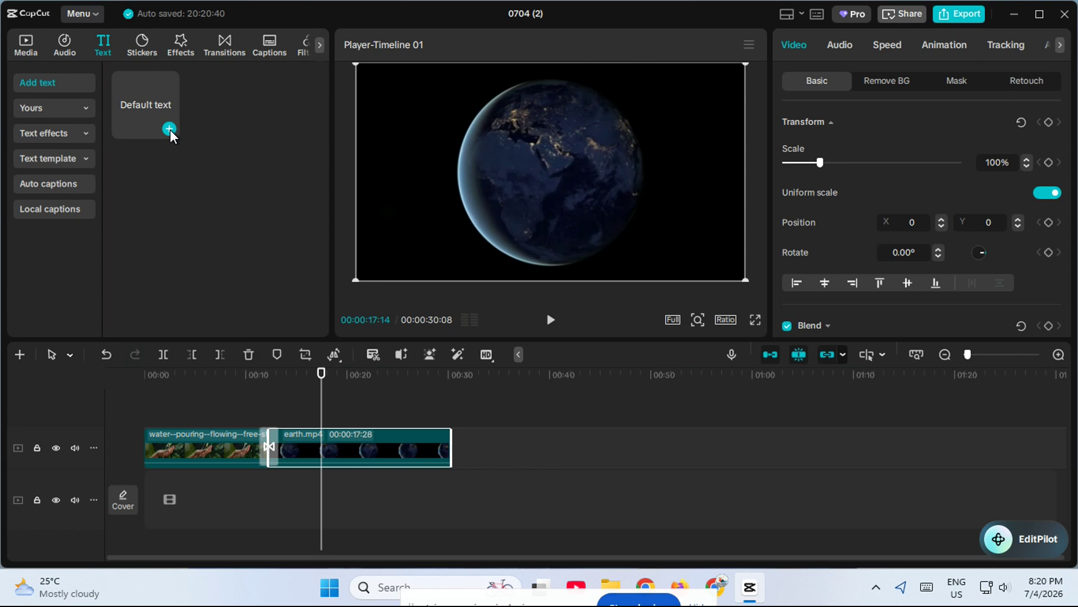
pyautogui.click(169, 128)
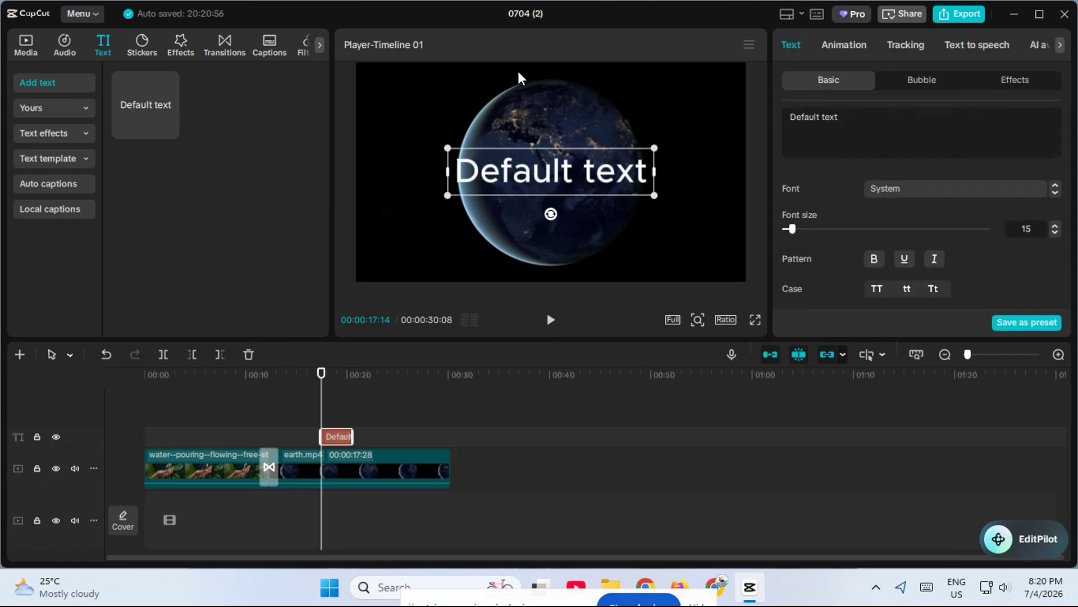
pyautogui.doubleClick(591, 151)
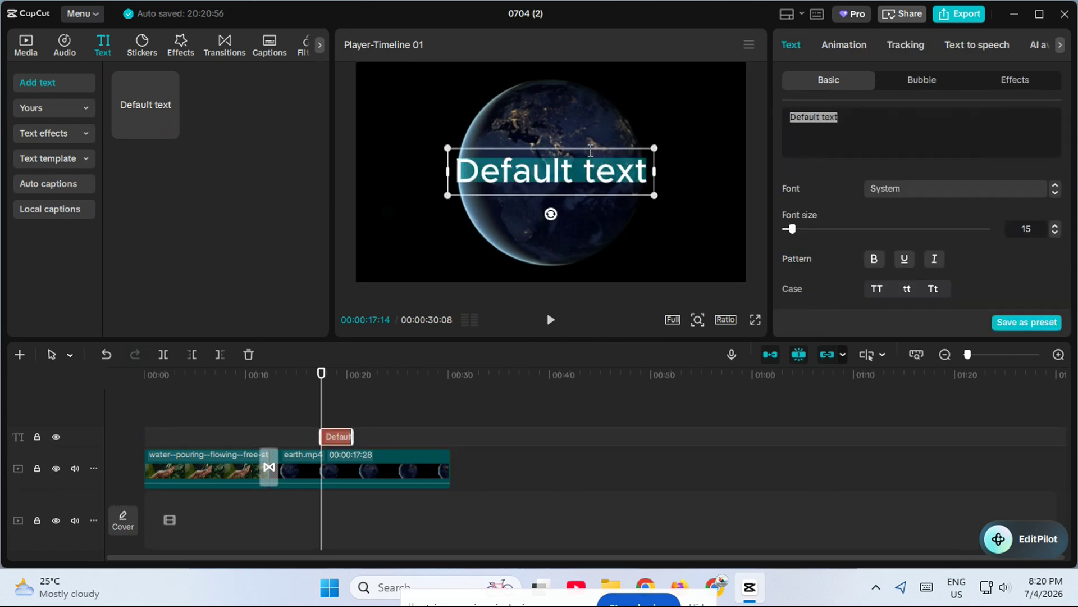
pyautogui.write('NATURE')
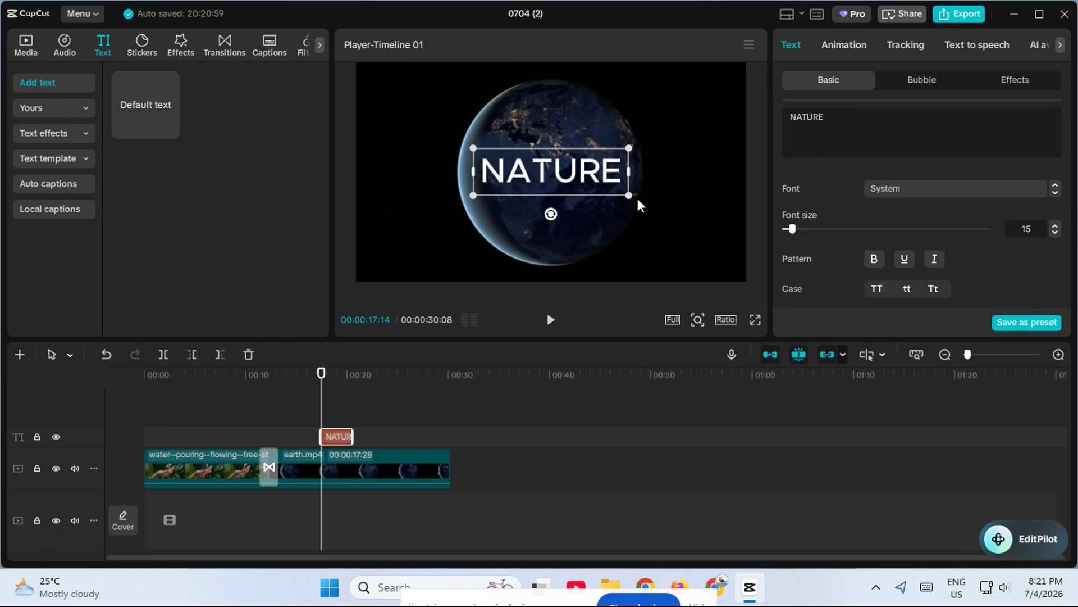
pyautogui.moveTo(629, 196); pyautogui.dragTo(604, 188)
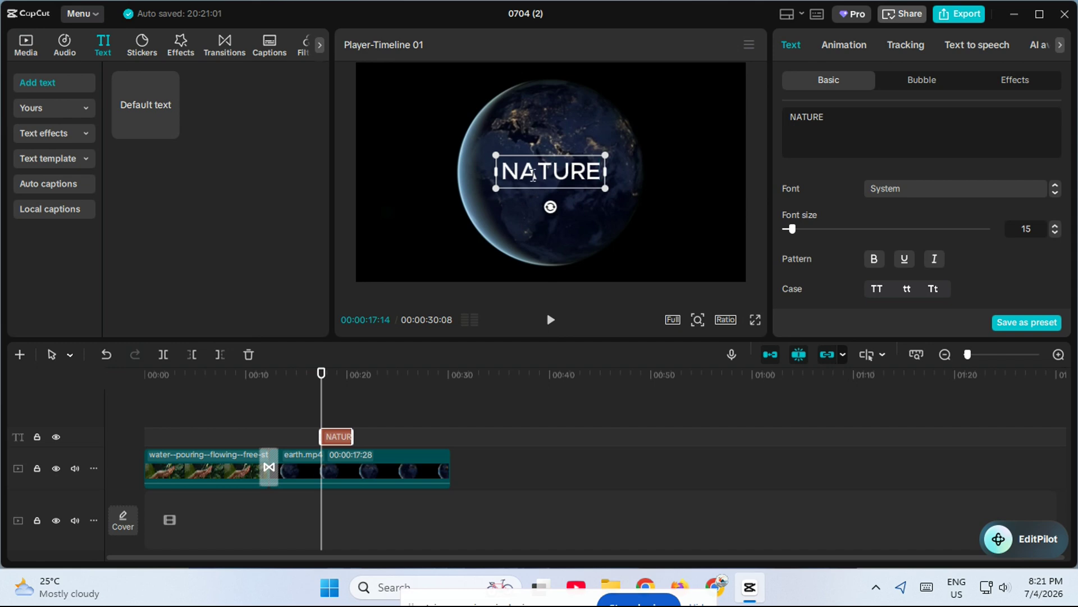
# Move the NATURE text to the video frame's upper-left corner and extend its duration to the end of the earth clip.
pyautogui.click(475, 212)
pyautogui.click(348, 432)
pyautogui.click(348, 428)
pyautogui.click(334, 436)
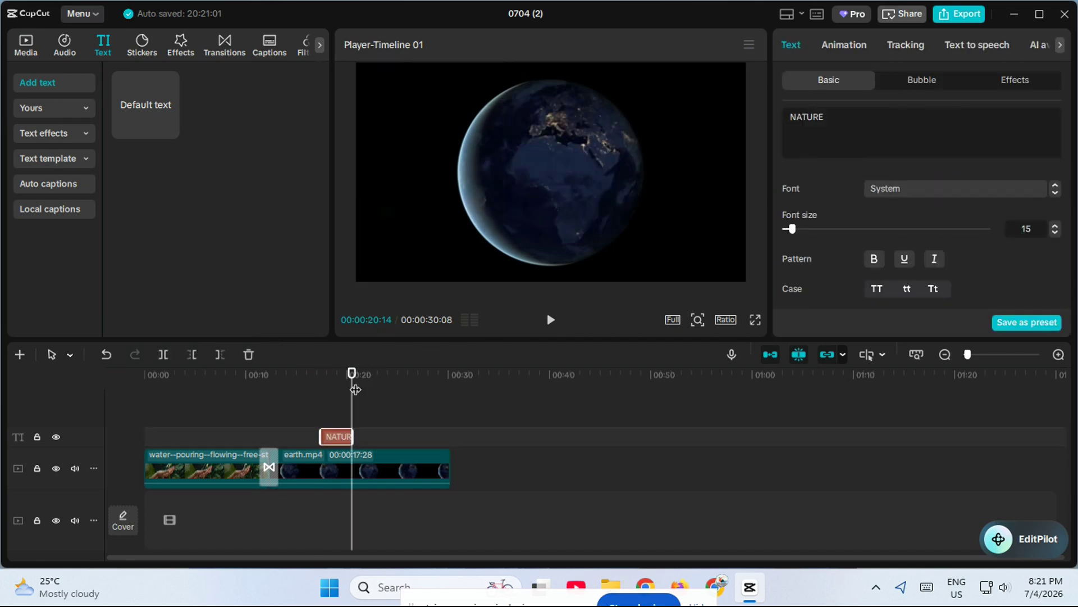
pyautogui.moveTo(356, 389); pyautogui.dragTo(336, 389)
pyautogui.moveTo(522, 178); pyautogui.dragTo(391, 93)
pyautogui.moveTo(353, 436); pyautogui.dragTo(452, 436)
# Look through the music, sound effects, video effects and filter libraries, with the playhead at the timeline's start.
pyautogui.click(65, 44)
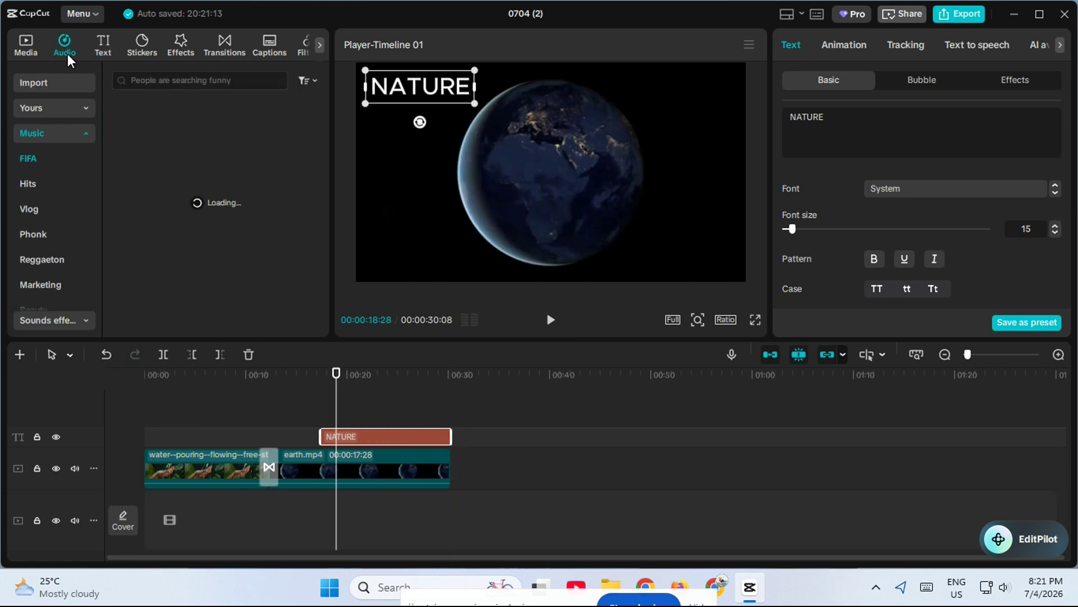
pyautogui.scroll(-10, 45, 227)
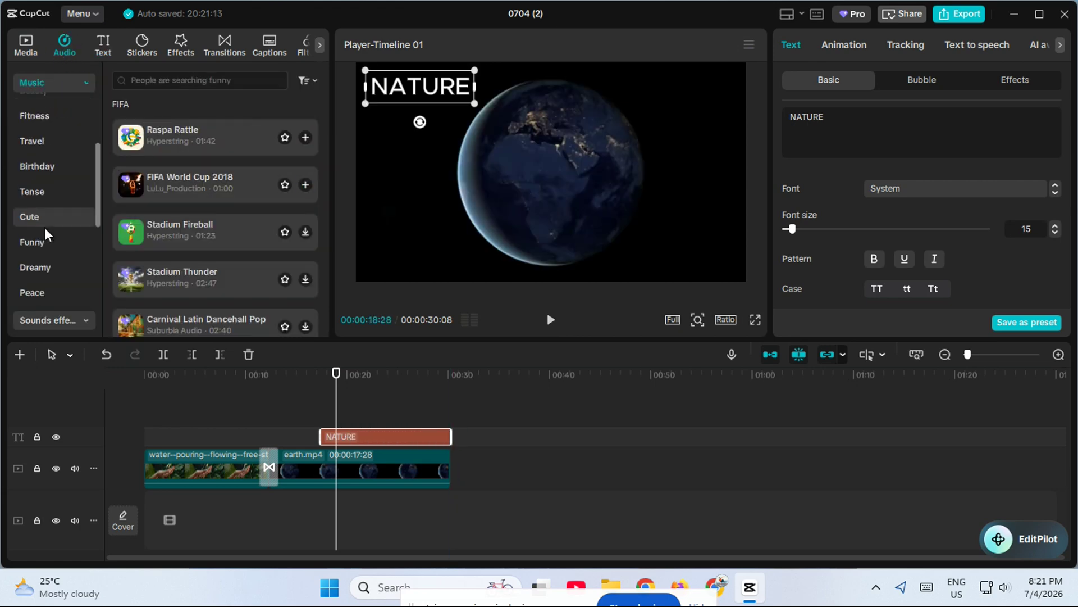
pyautogui.click(34, 314)
pyautogui.click(49, 159)
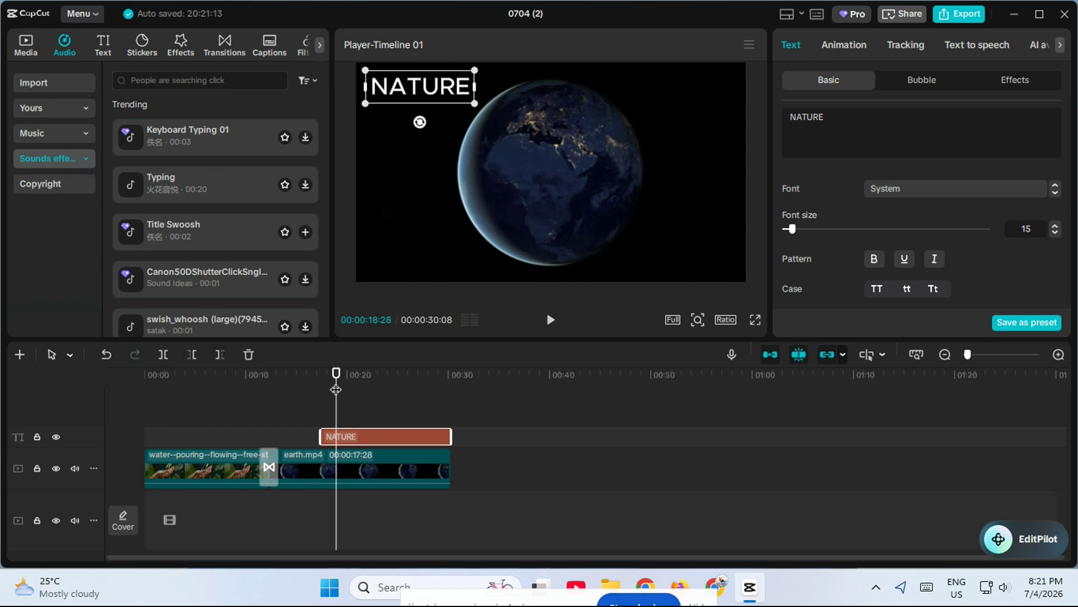
pyautogui.moveTo(336, 374); pyautogui.dragTo(96, 390)
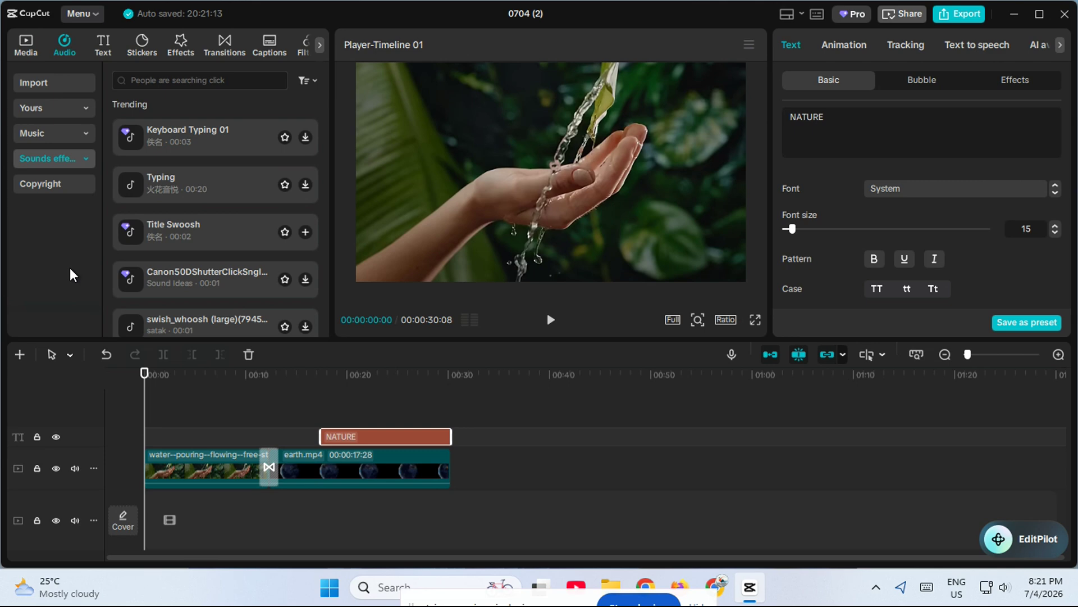
pyautogui.click(178, 40)
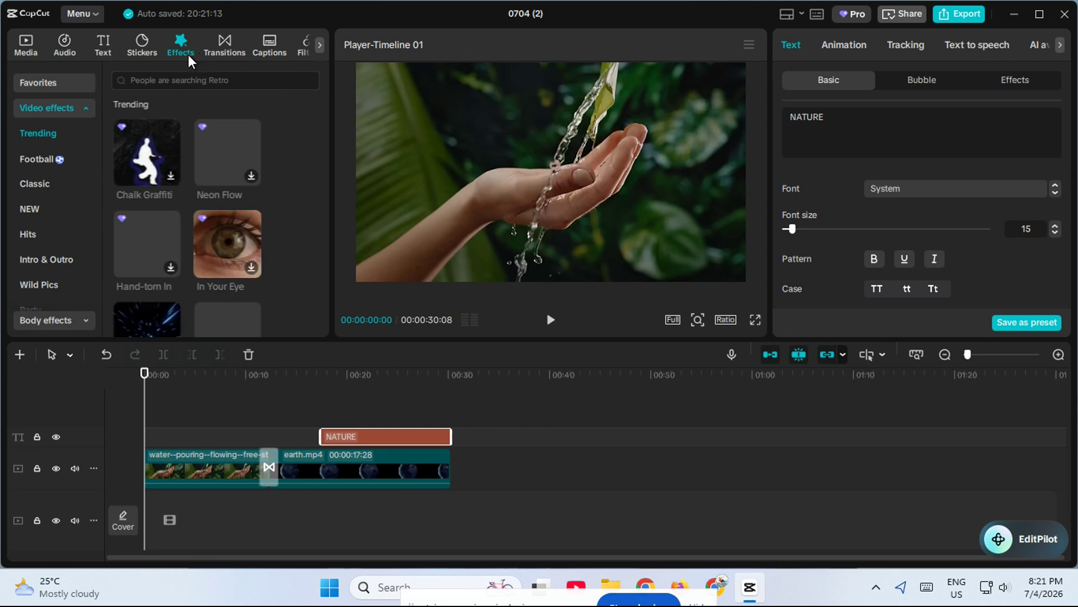
pyautogui.click(300, 49)
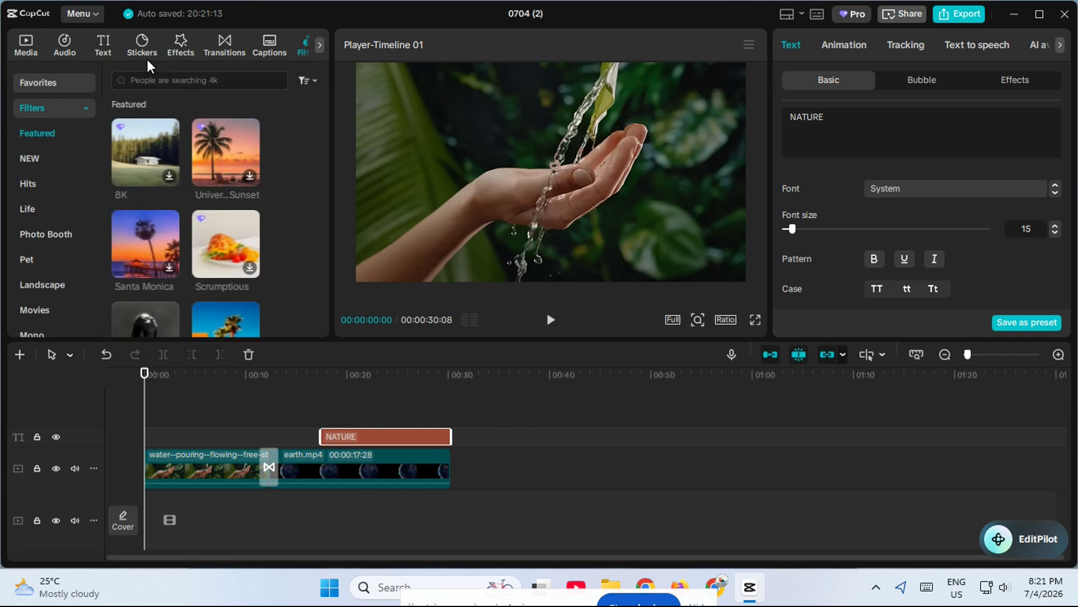
# Look through the video effects library, the NATURE text's animation presets, and the water-pouring clip's basic video and colour adjustment settings.
pyautogui.click(180, 50)
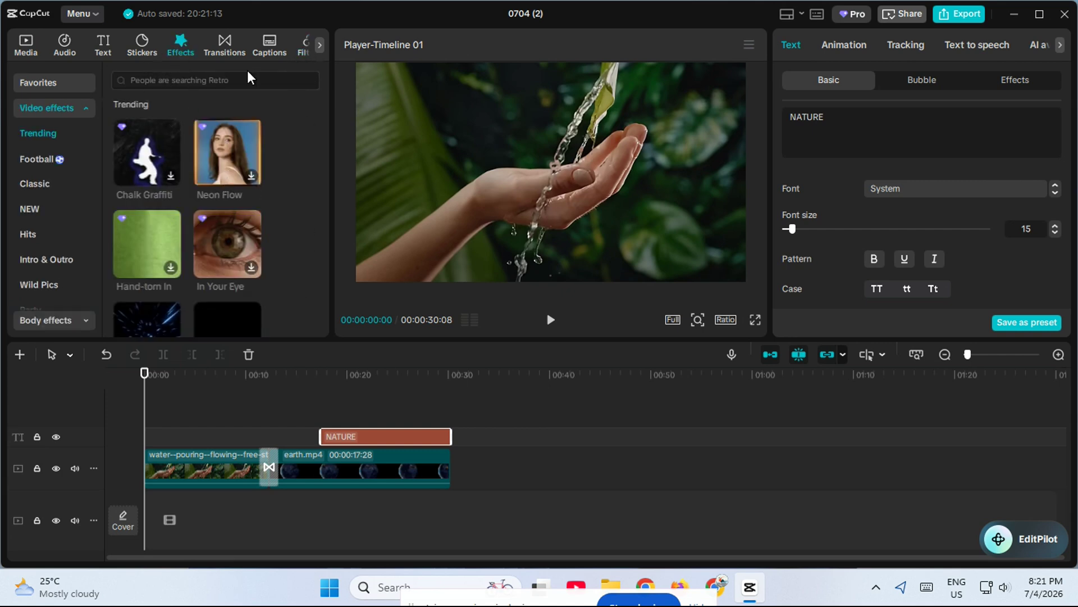
pyautogui.click(832, 46)
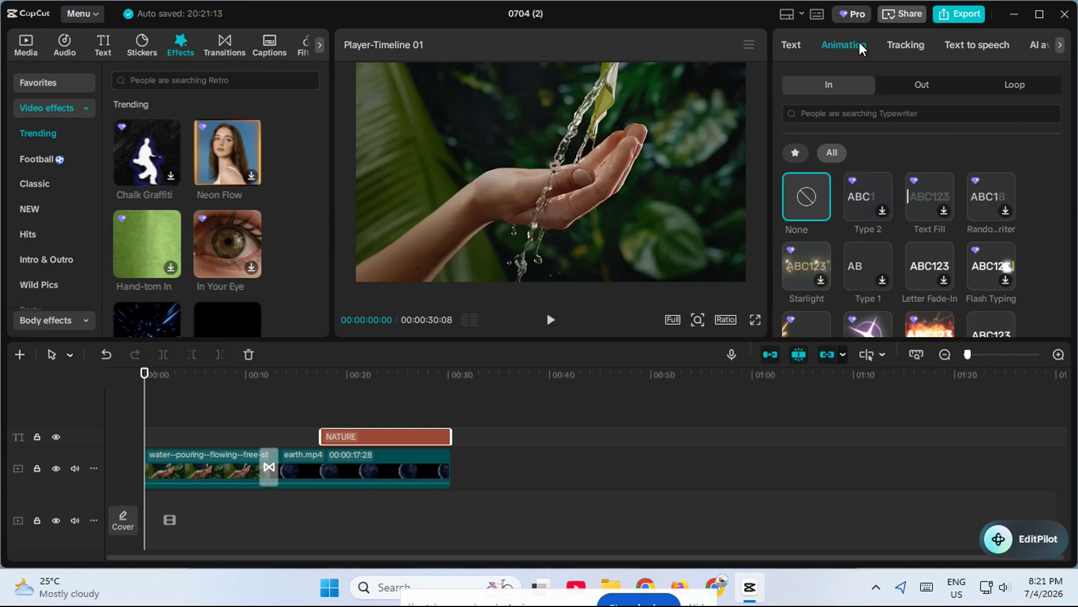
pyautogui.click(247, 471)
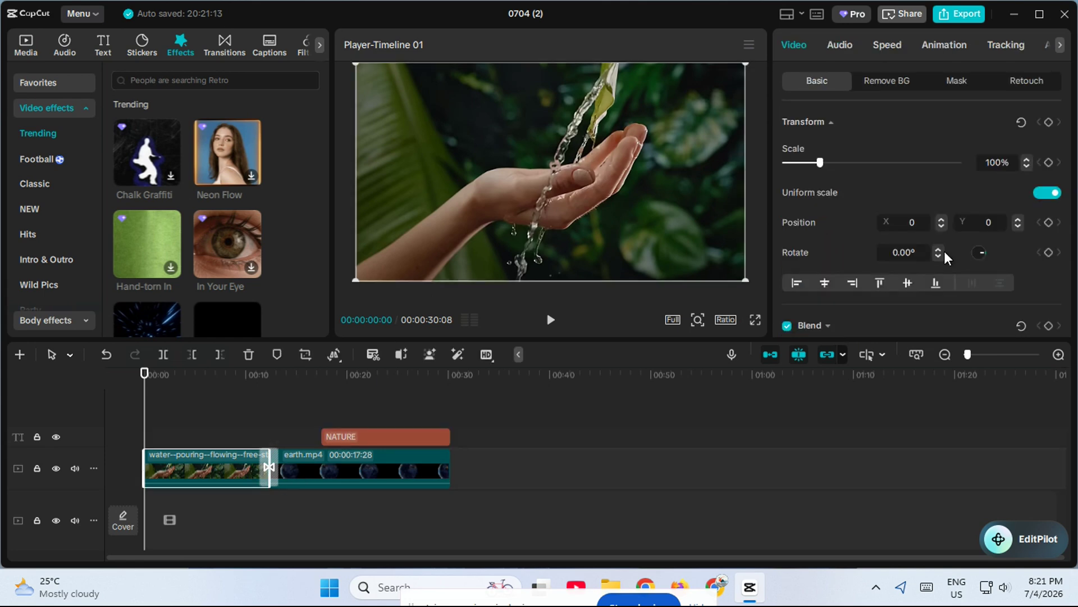
pyautogui.scroll(-5, 945, 242)
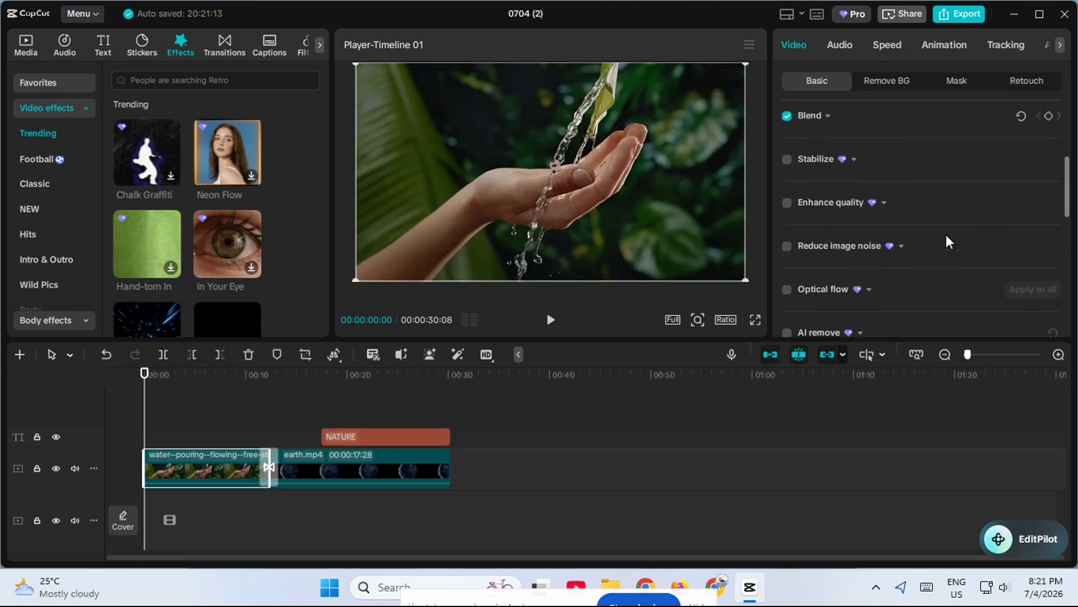
pyautogui.click(1046, 42)
pyautogui.click(992, 43)
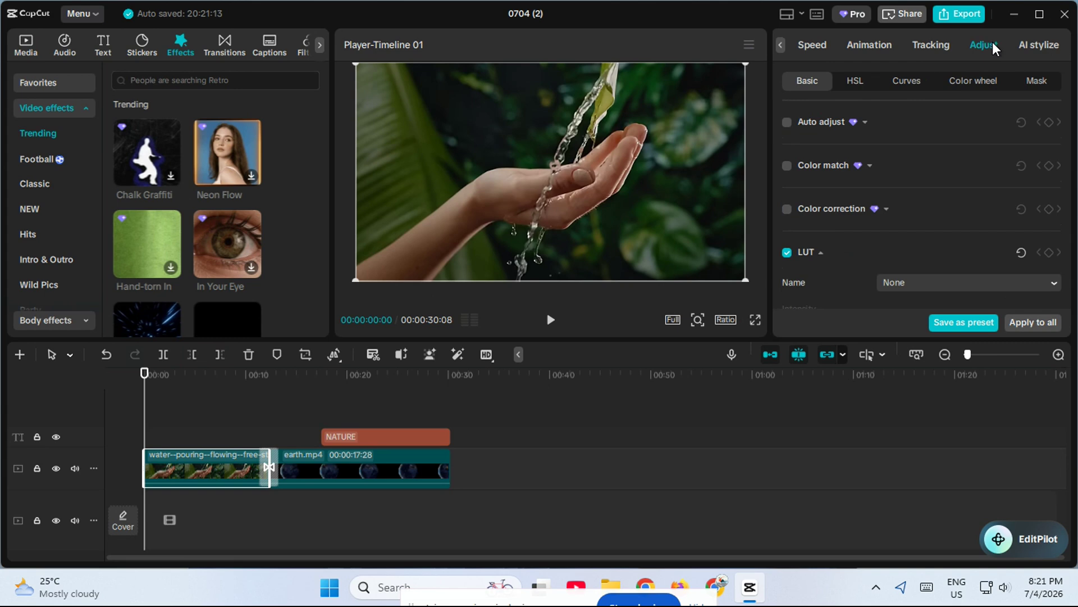
pyautogui.scroll(-4, 893, 177)
pyautogui.scroll(-3, 893, 183)
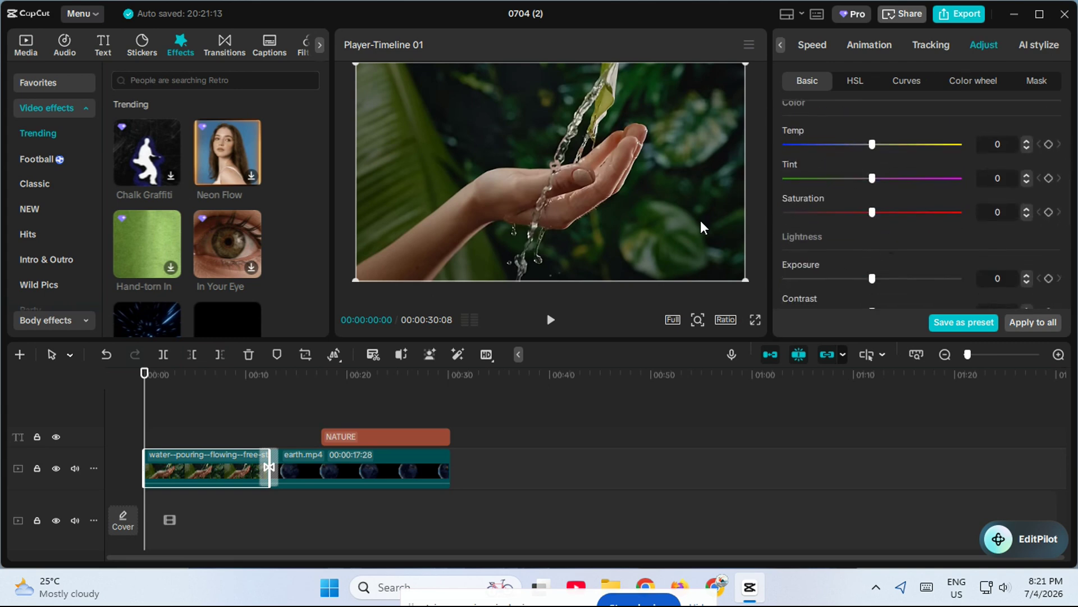
# Extend the start of the NATURE text back to the beginning of the timeline and play the video to preview it.
pyautogui.click(551, 320)
pyautogui.click(324, 437)
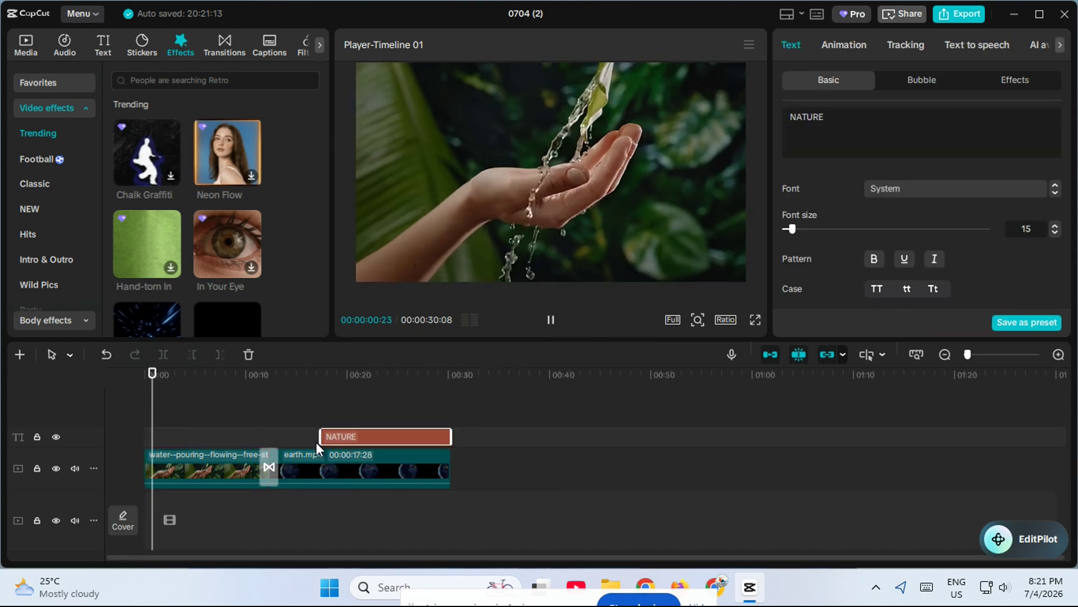
pyautogui.moveTo(322, 436); pyautogui.dragTo(149, 431)
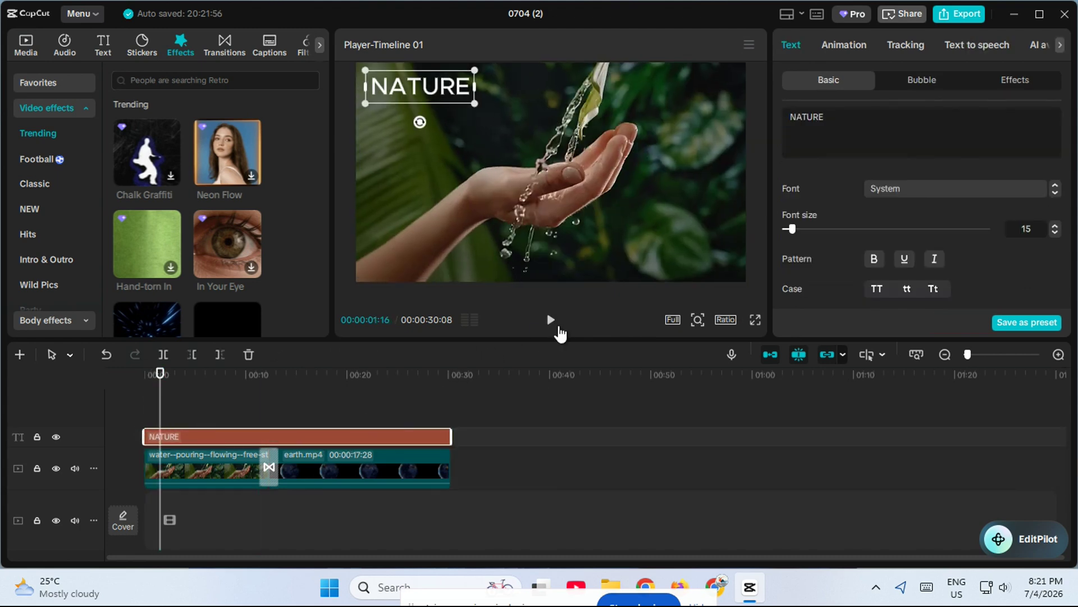
pyautogui.click(550, 319)
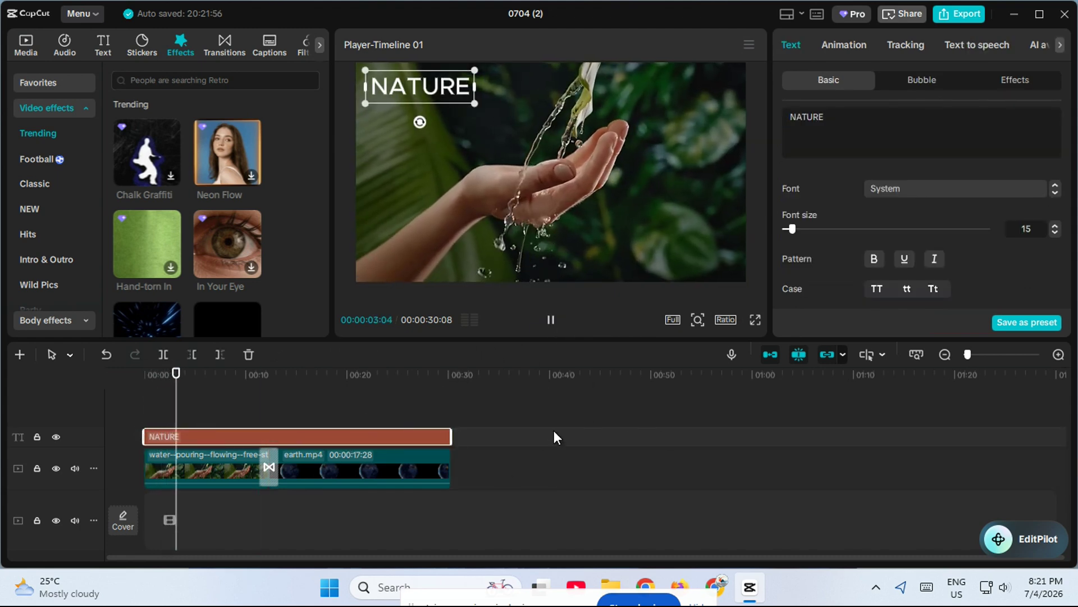